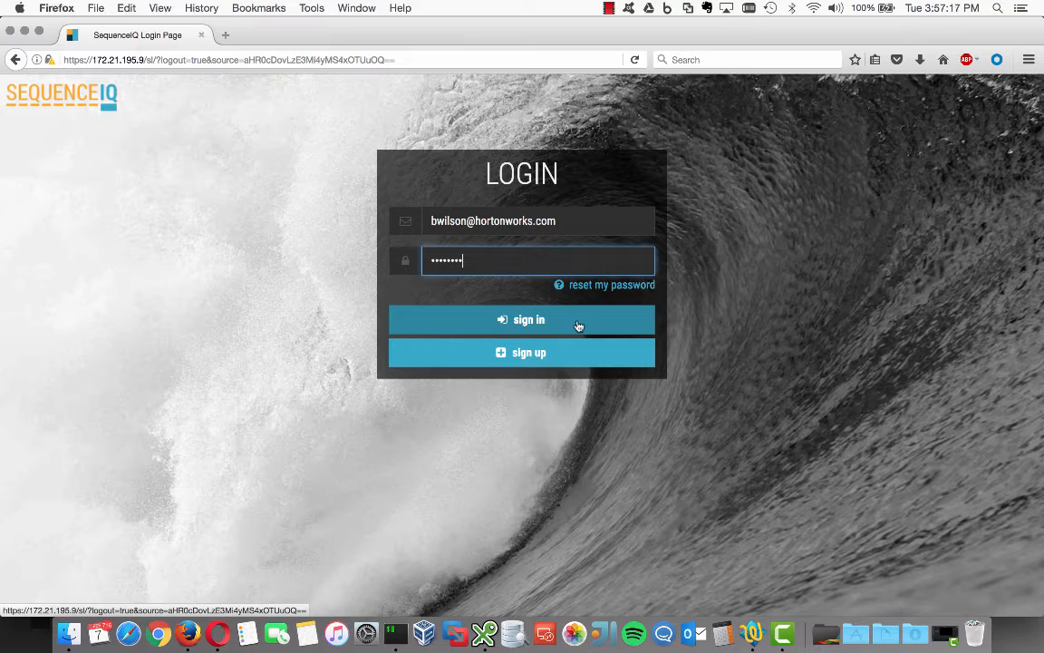
# - Sign in and expand 'manage api instances' to show the democluster instance
pyautogui.click(578, 326)
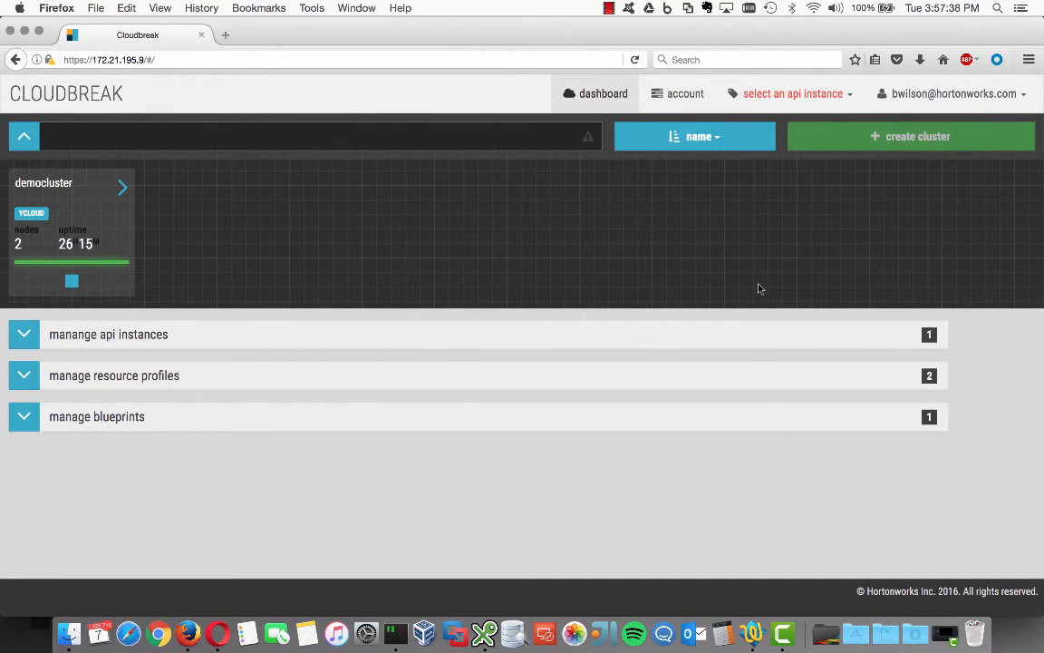
pyautogui.click(24, 339)
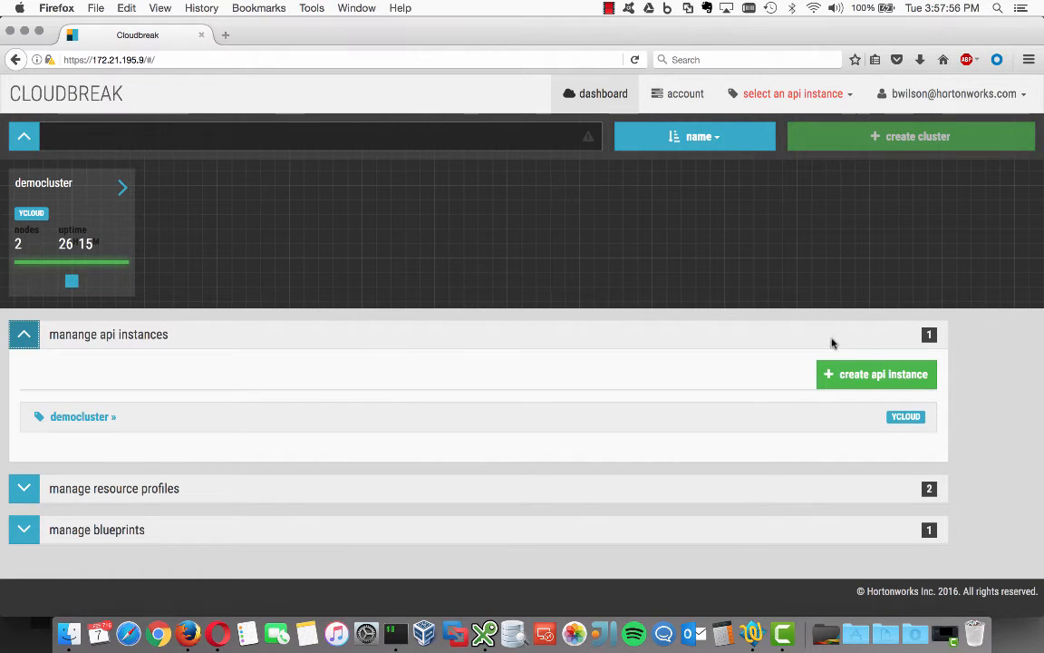
# - Create a YCloud API instance named democluster2 with the pasted YCloud endpoint URL
pyautogui.click(872, 374)
pyautogui.scroll(-1, 505, 374)
pyautogui.click(483, 372)
pyautogui.click(336, 411)
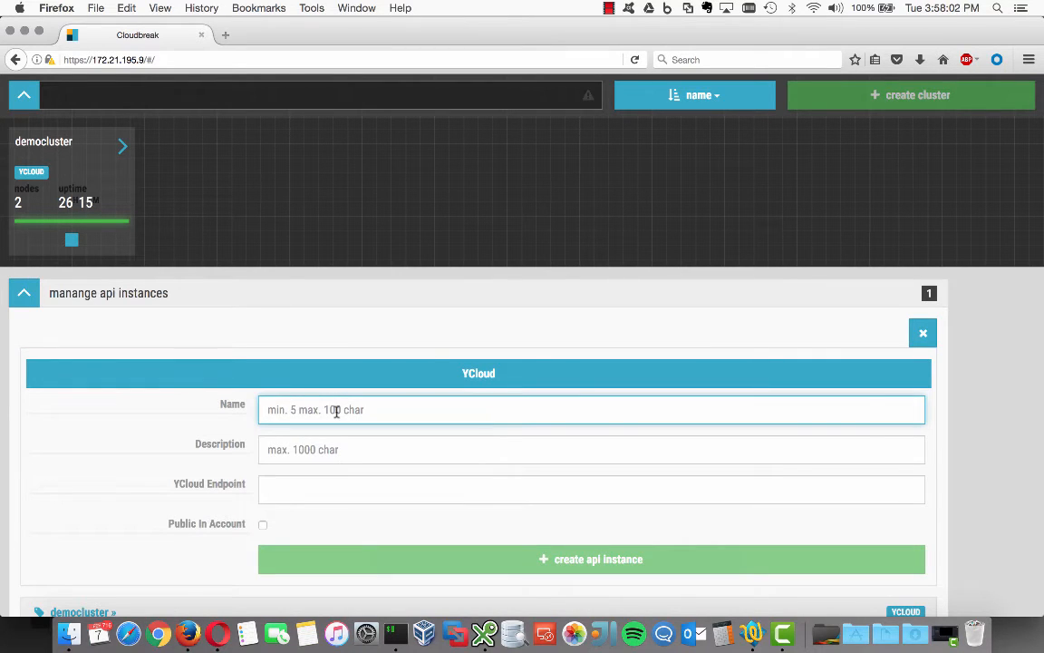
pyautogui.write('democluster2')
pyautogui.click(313, 479)
pyautogui.write('http://cn008.l42scl.hortonworks.com:9191')
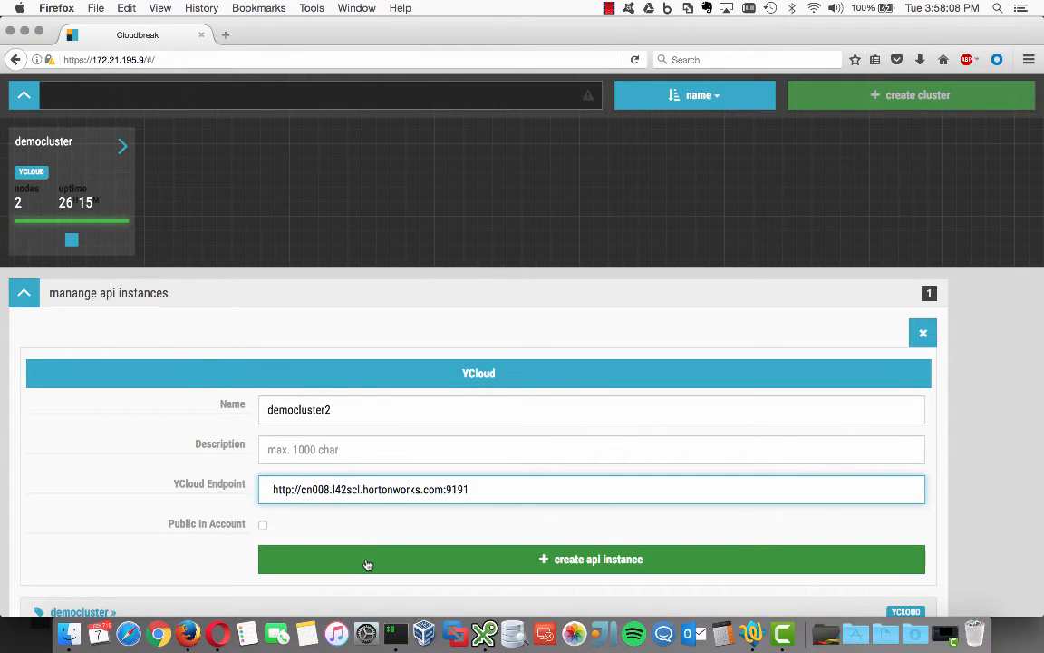
pyautogui.click(367, 560)
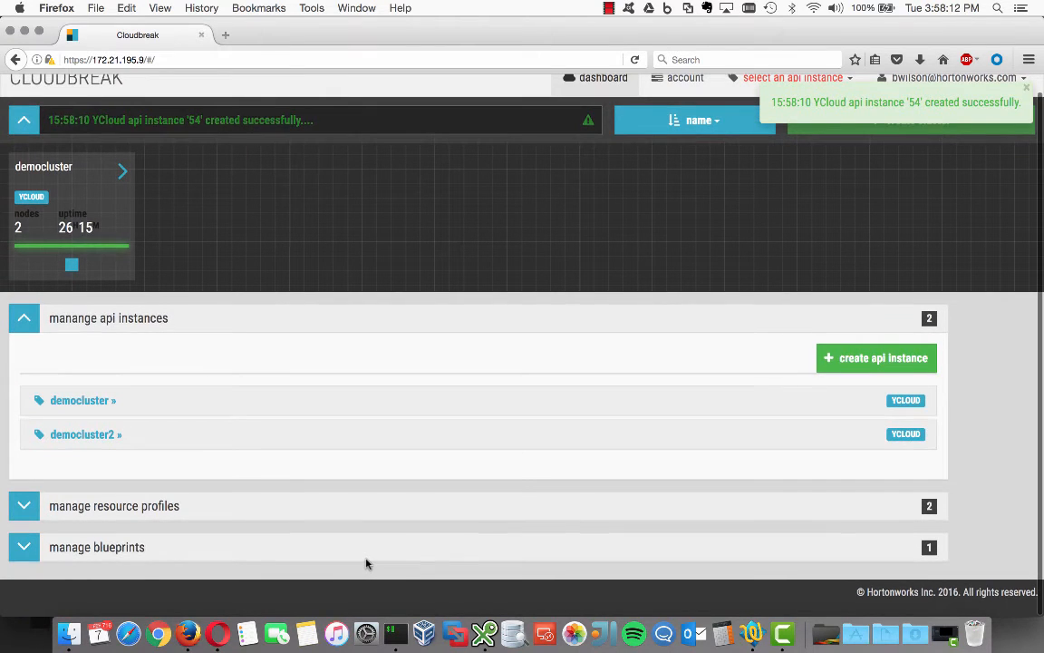
pyautogui.click(24, 505)
# - View the large resource profile's details, then collapse profiles and expand the blueprints list
pyautogui.scroll(-3, 34, 510)
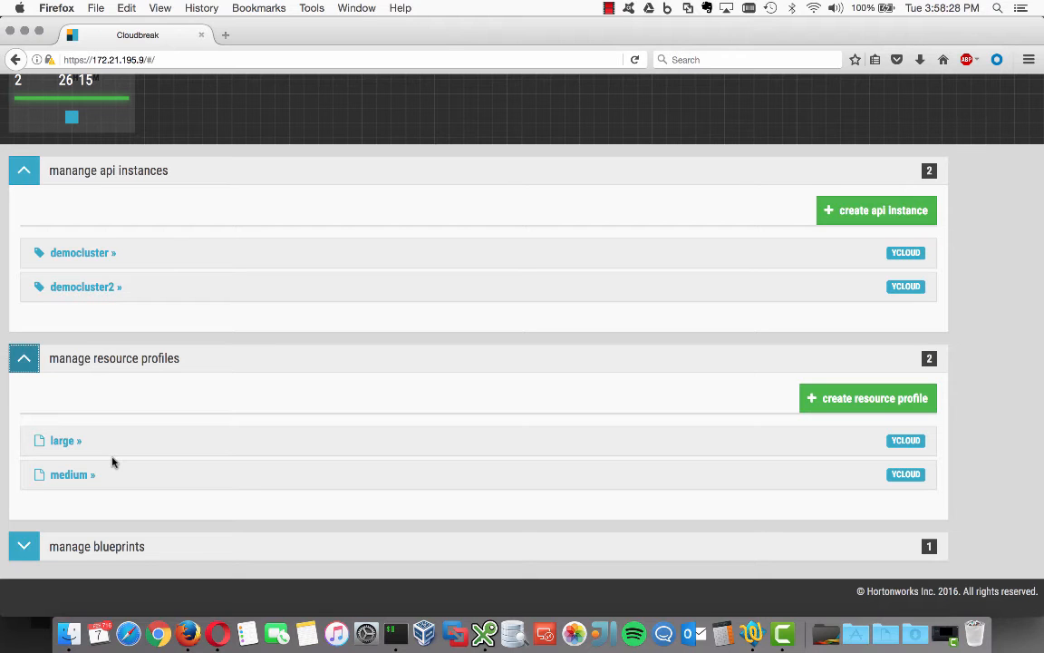
pyautogui.click(63, 442)
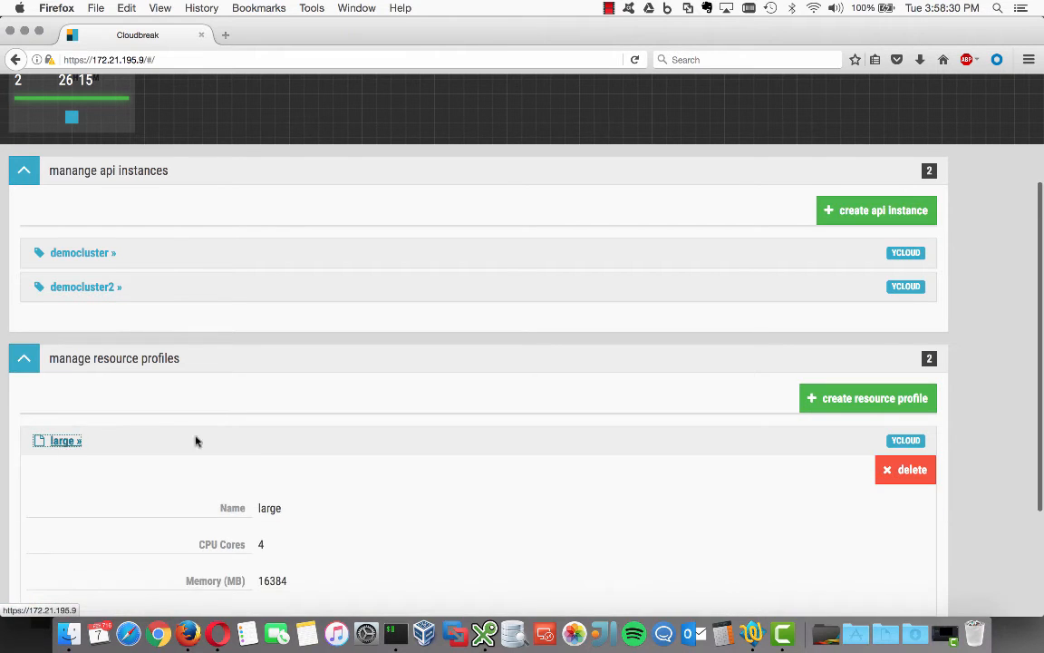
pyautogui.scroll(-2, 266, 440)
pyautogui.scroll(-1, 264, 441)
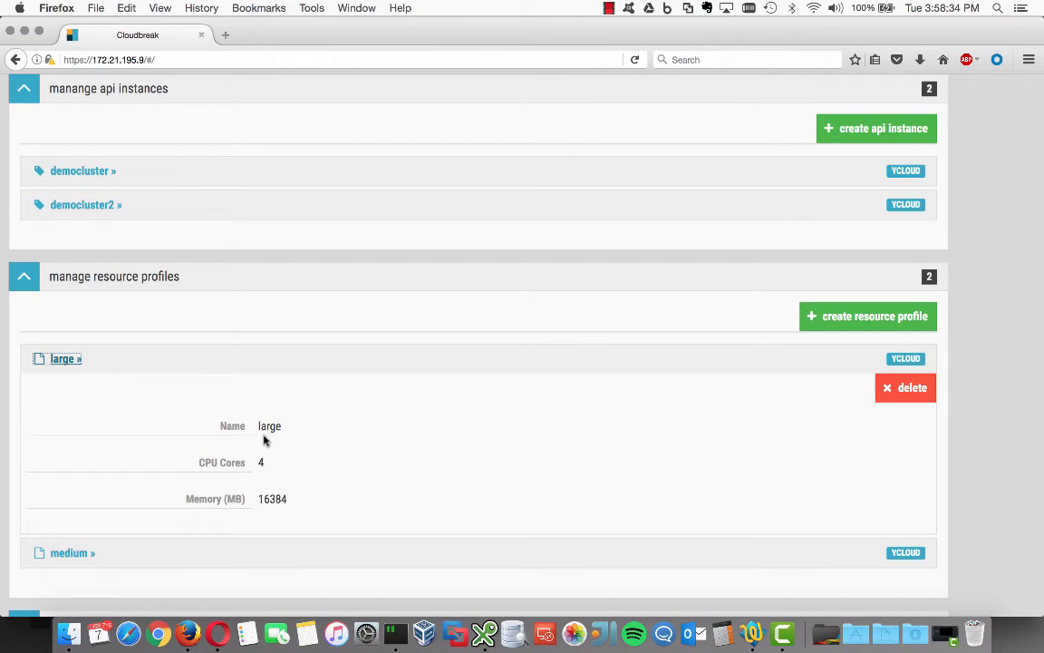
pyautogui.click(28, 278)
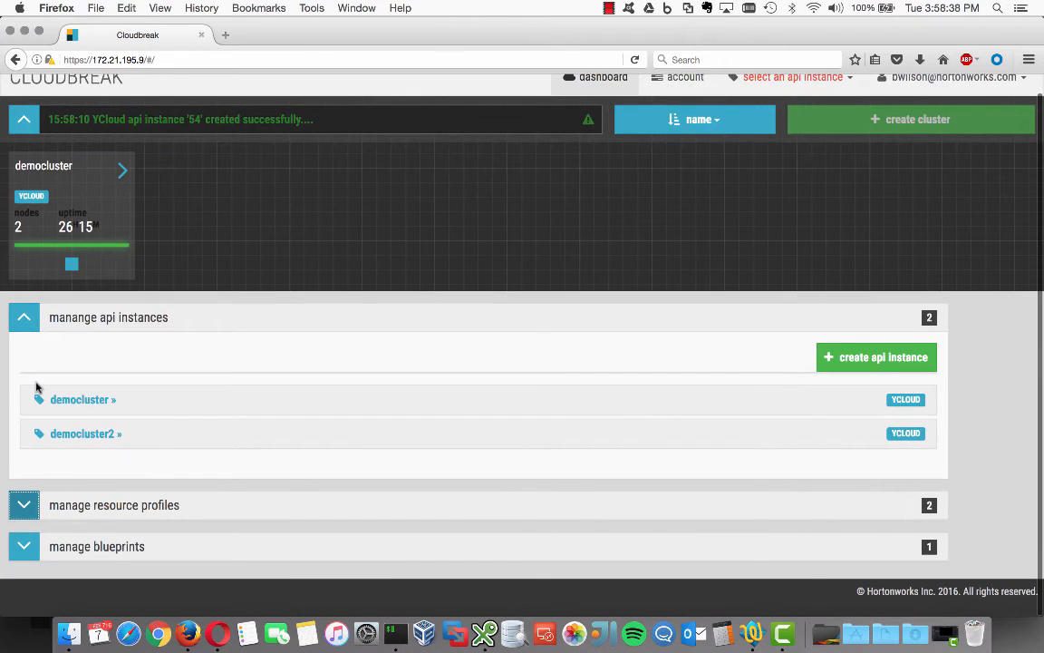
pyautogui.click(24, 546)
pyautogui.scroll(-3, 23, 544)
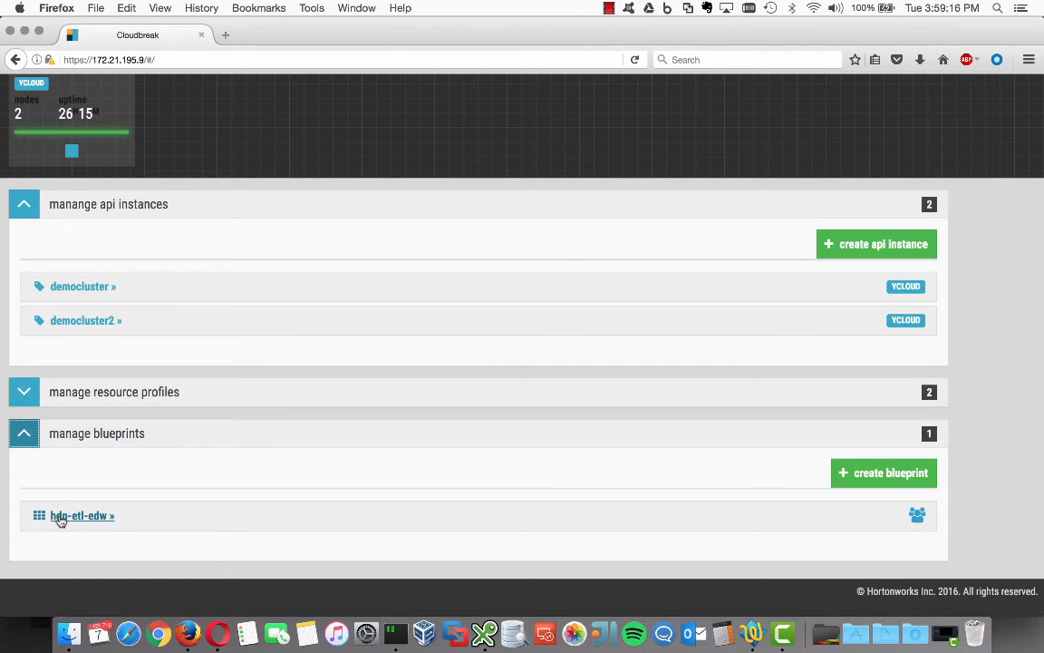
# - Open the hdp-etl-edw blueprint and inspect the configurations section of its raw JSON
pyautogui.click(58, 515)
pyautogui.scroll(-2, 116, 485)
pyautogui.scroll(-5, 118, 485)
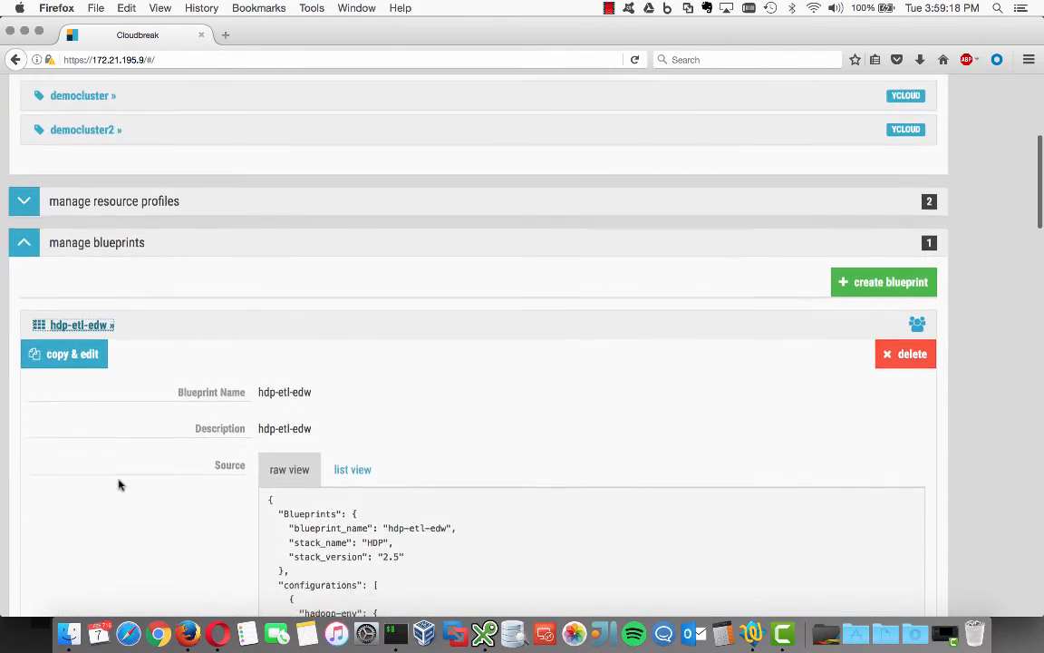
pyautogui.scroll(-2, 469, 407)
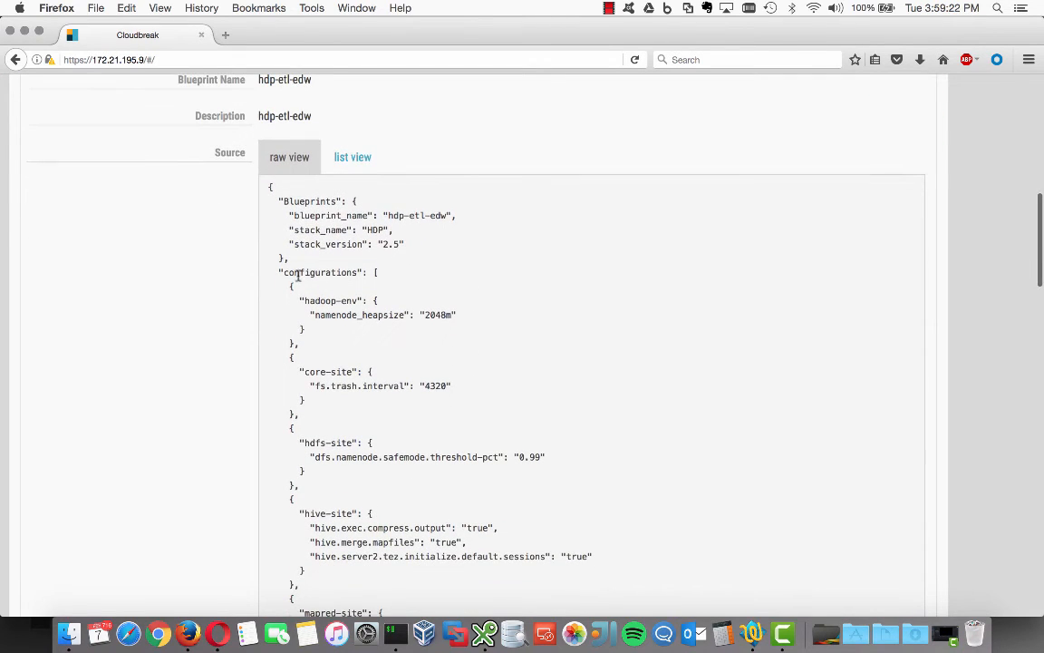
pyautogui.moveTo(285, 274); pyautogui.dragTo(365, 279)
pyautogui.click(365, 278)
# - Review the master host group in the JSON, then scroll back to the top
pyautogui.scroll(-6, 380, 319)
pyautogui.scroll(-3, 380, 322)
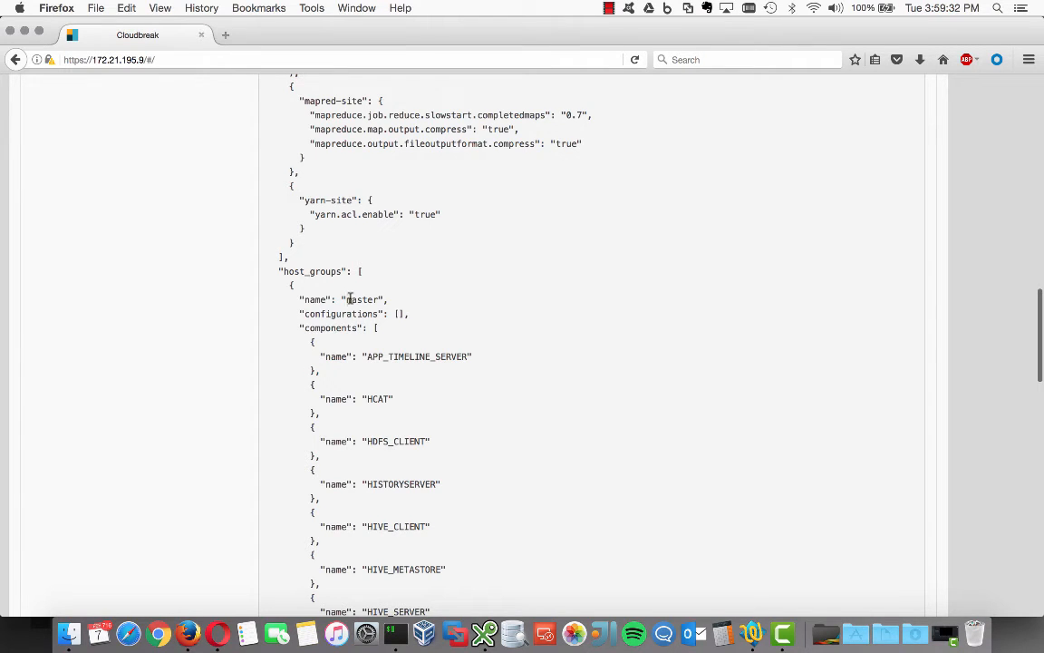
pyautogui.moveTo(346, 302); pyautogui.dragTo(372, 303)
pyautogui.click(372, 304)
pyautogui.scroll(-2, 373, 419)
pyautogui.scroll(1, 372, 419)
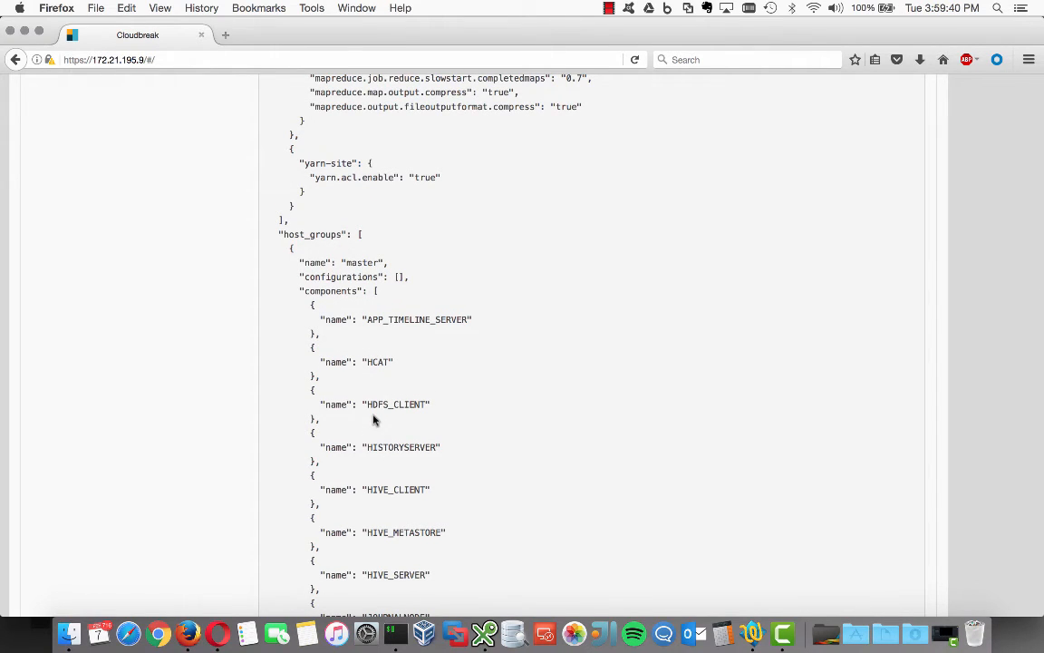
pyautogui.scroll(10, 373, 419)
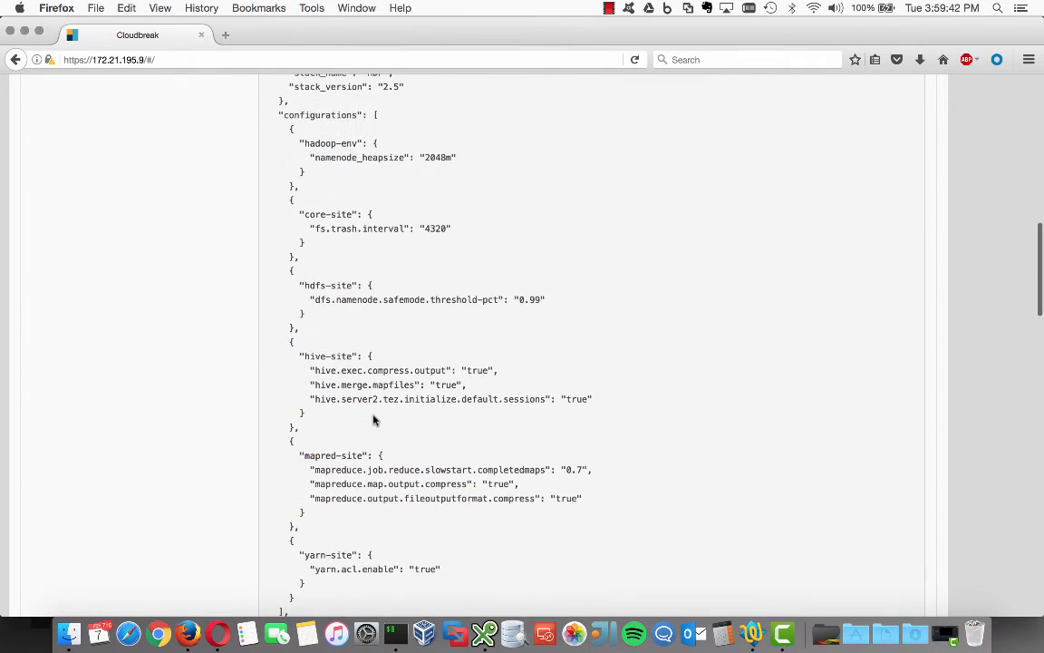
pyautogui.scroll(10, 373, 419)
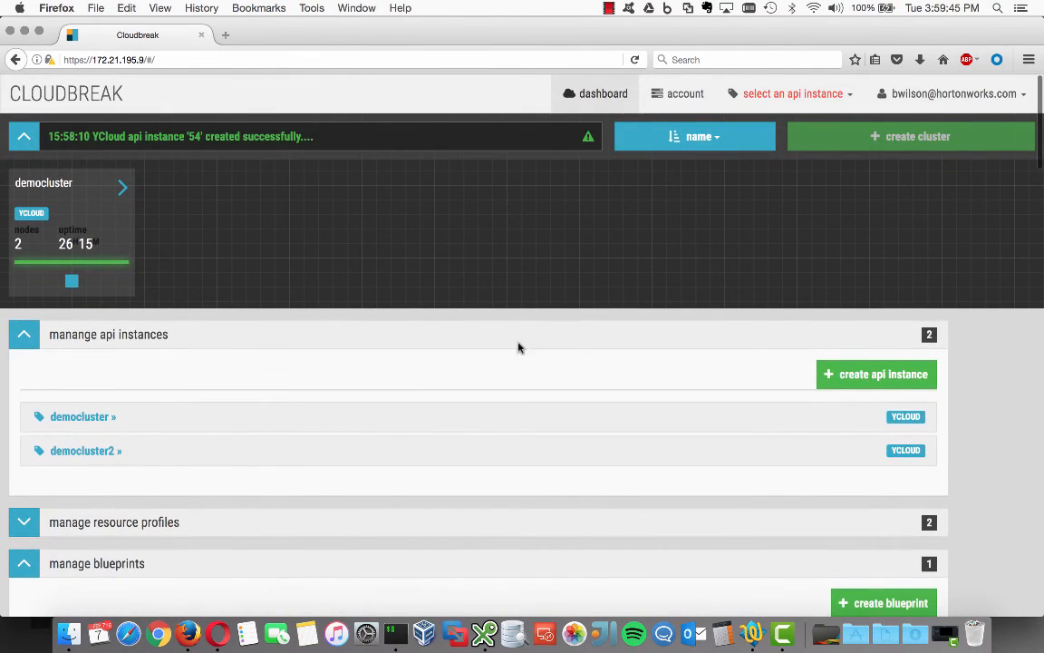
# - Switch to the democluster2 API instance and start a new cluster named democluster2
pyautogui.click(805, 102)
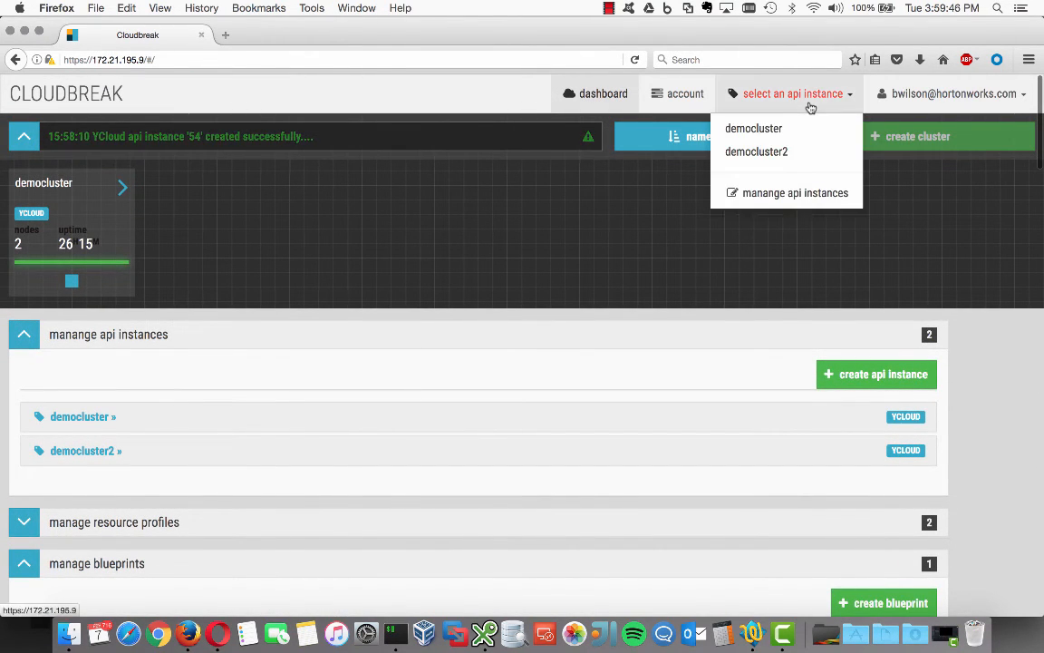
pyautogui.click(770, 160)
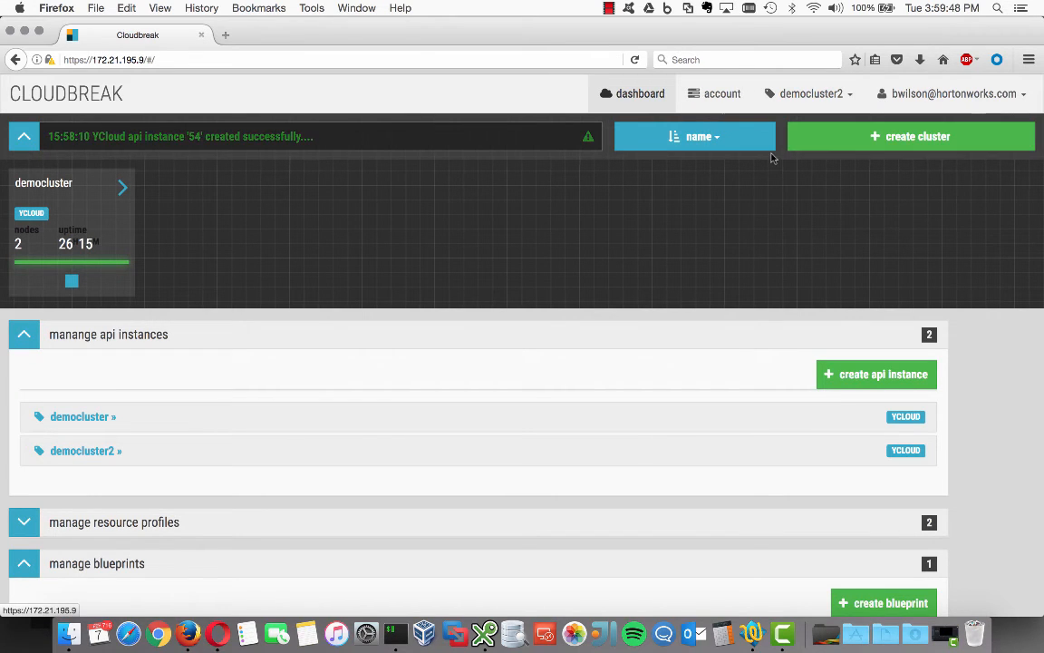
pyautogui.click(836, 147)
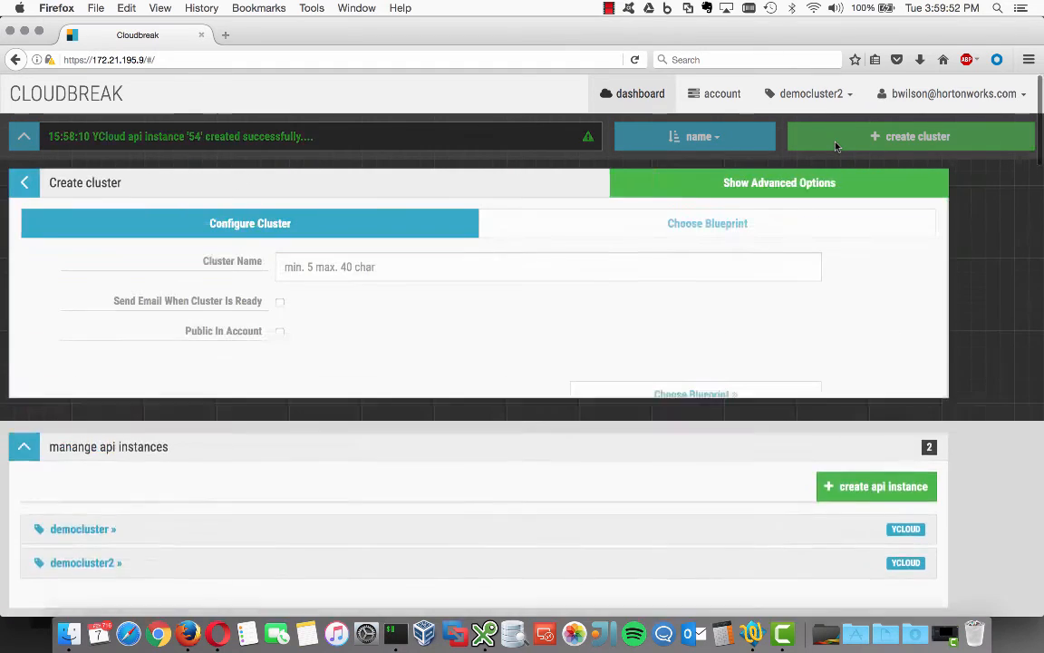
pyautogui.click(497, 271)
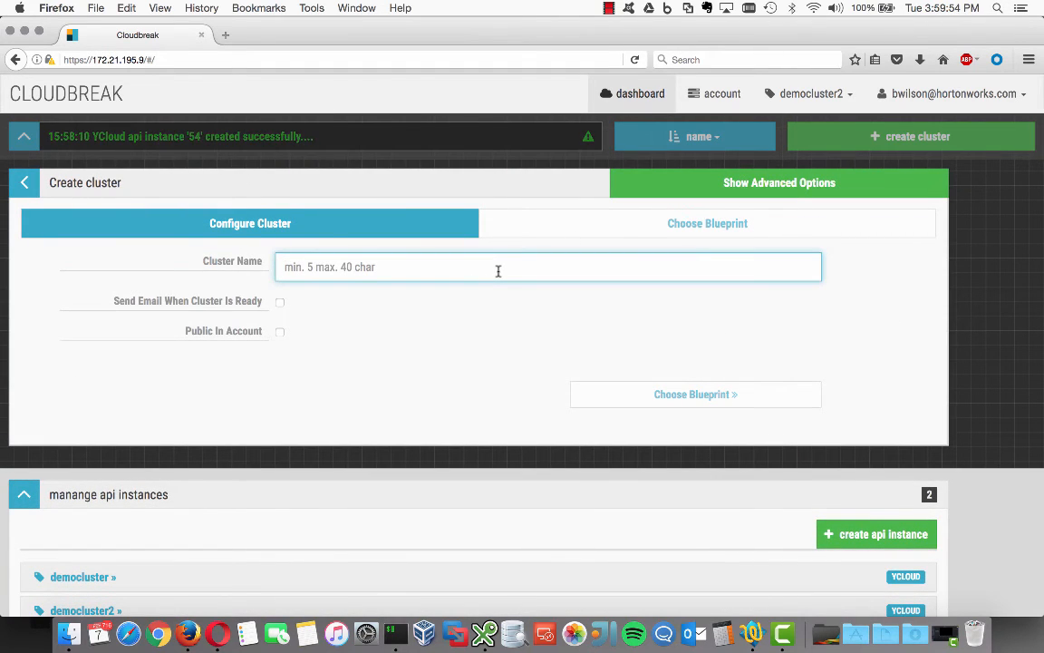
pyautogui.write('democluster2')
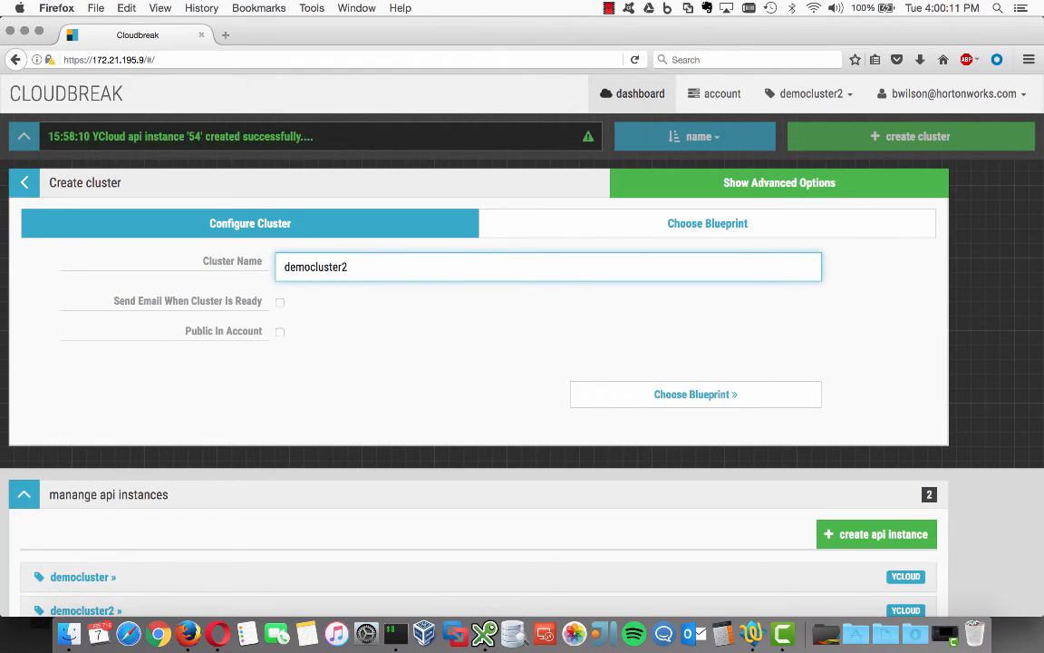
# - Choose the hdp-etl-edw blueprint, check the master group's profile, and reach Review and Launch
pyautogui.click(591, 233)
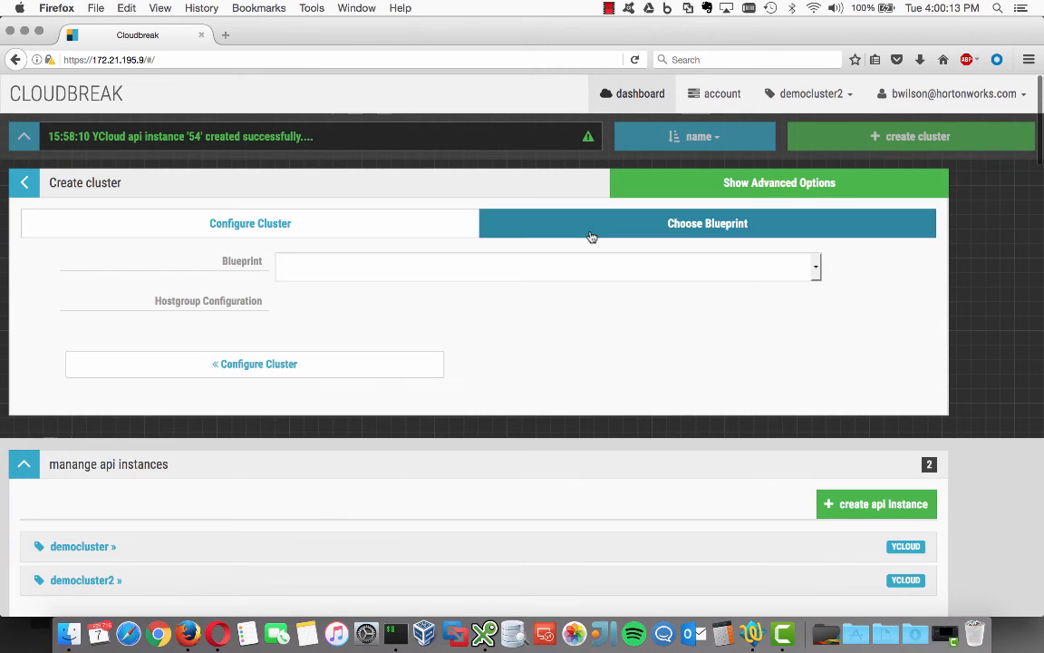
pyautogui.click(385, 266)
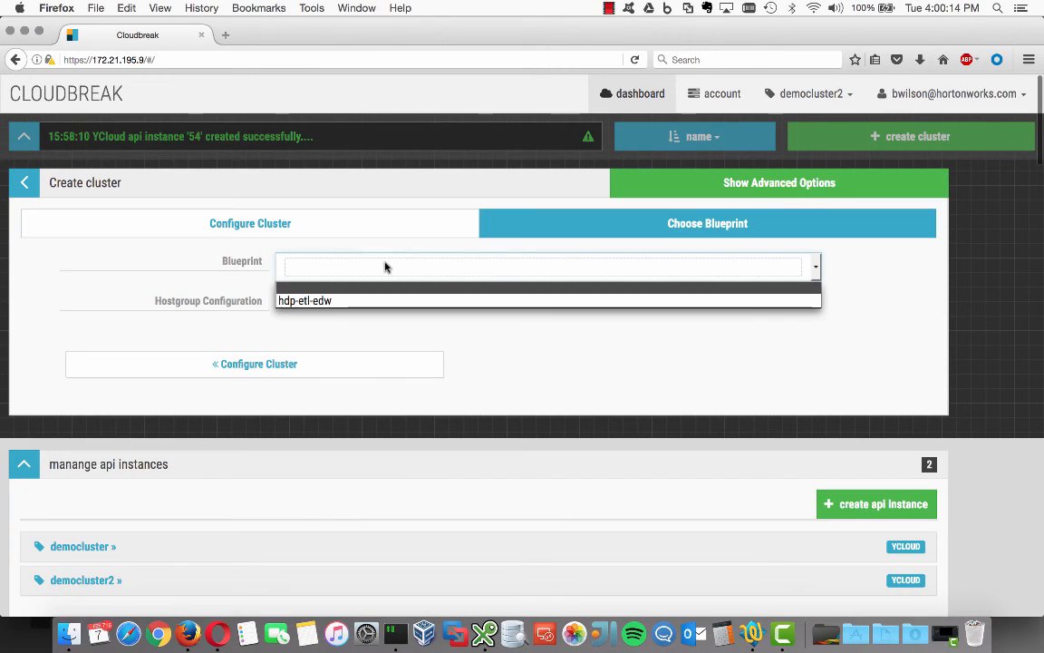
pyautogui.click(351, 302)
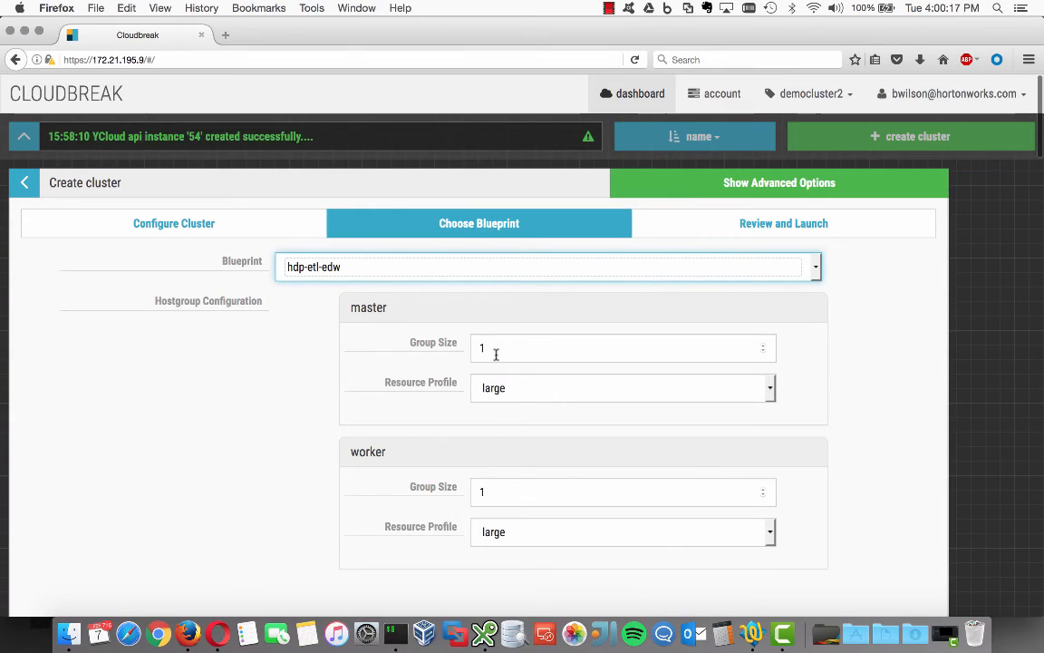
pyautogui.click(503, 401)
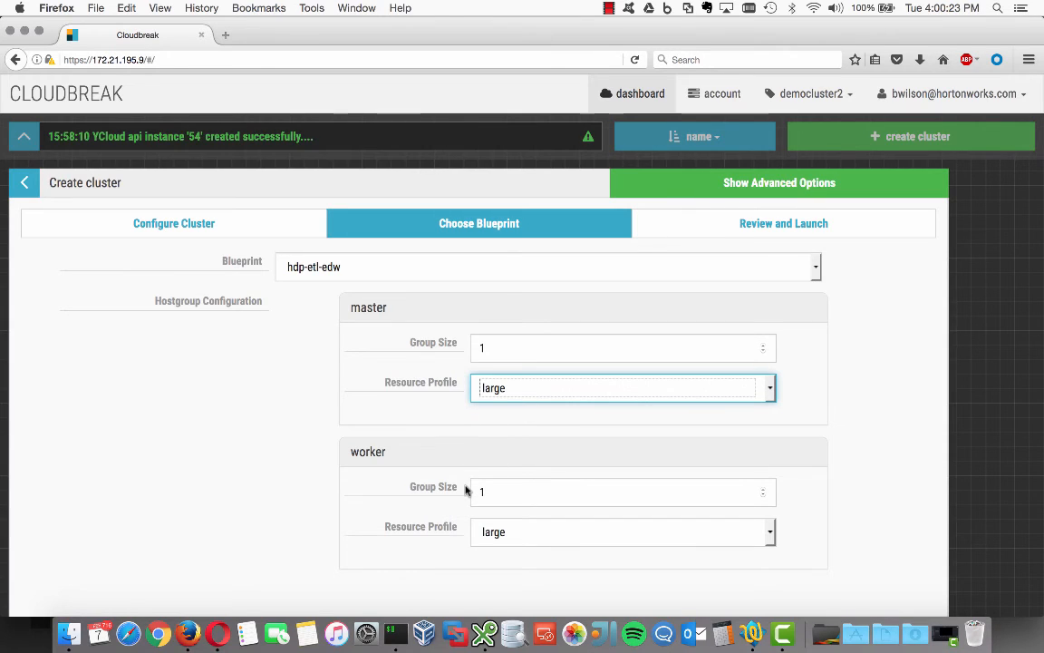
pyautogui.scroll(-1, 466, 490)
pyautogui.scroll(-2, 822, 403)
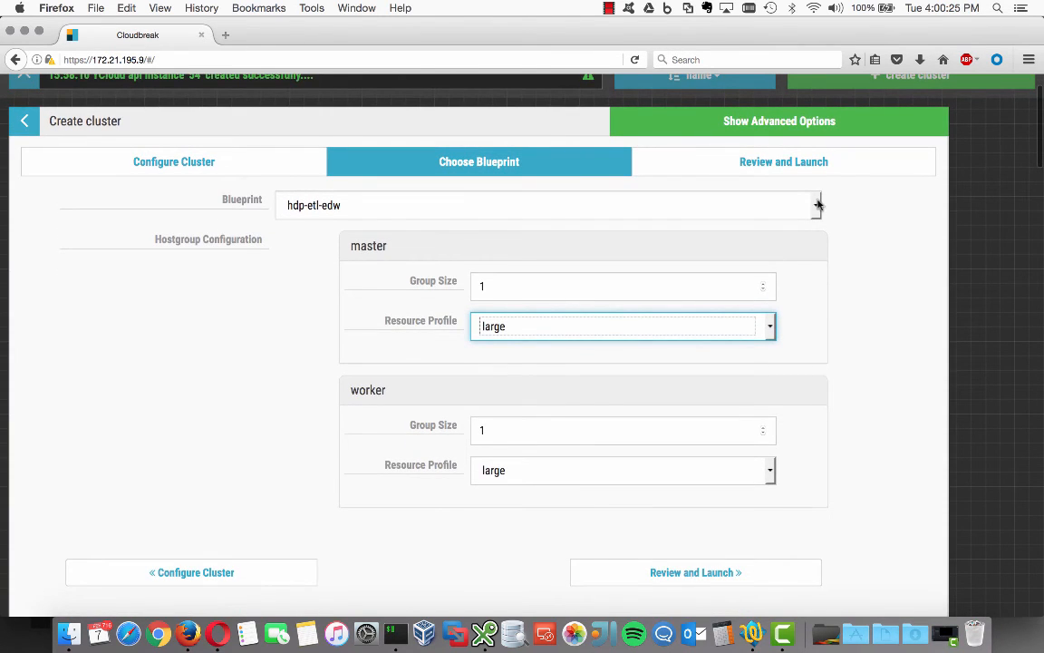
pyautogui.click(803, 165)
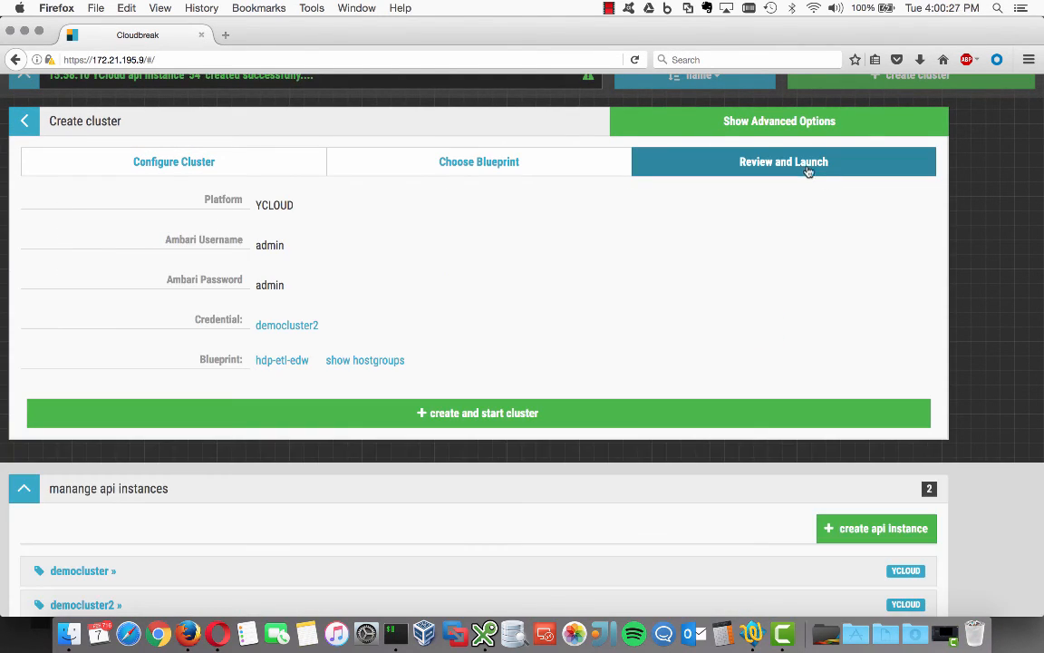
# - Create and start the democluster2 cluster
pyautogui.click(434, 414)
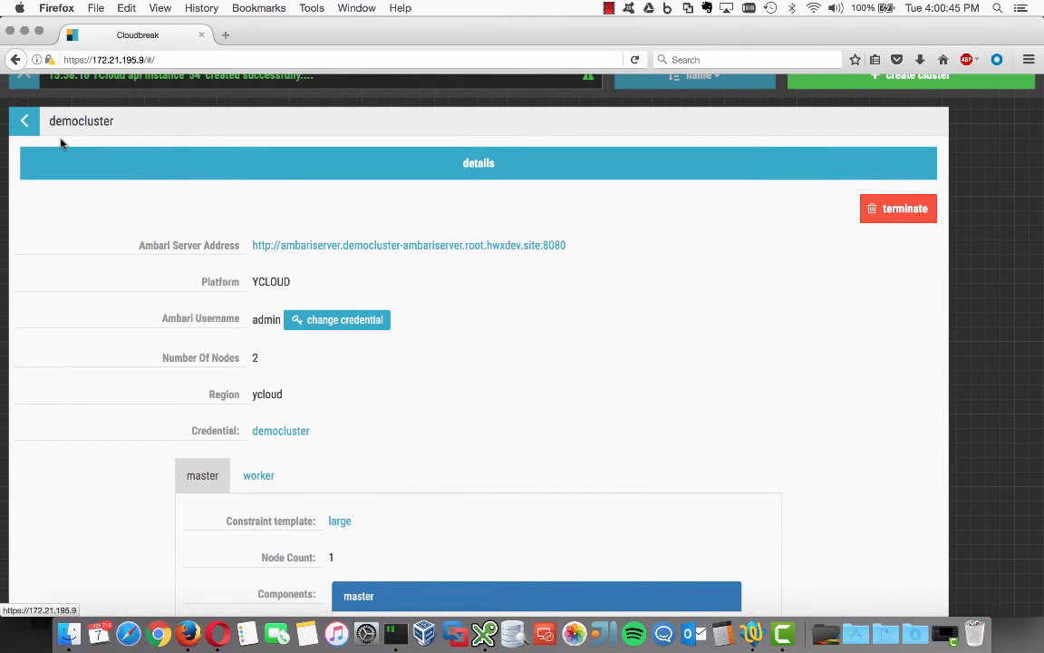
# - Open democluster's Ambari server address, log in as admin, then return to Cloudbreak
pyautogui.click(343, 246)
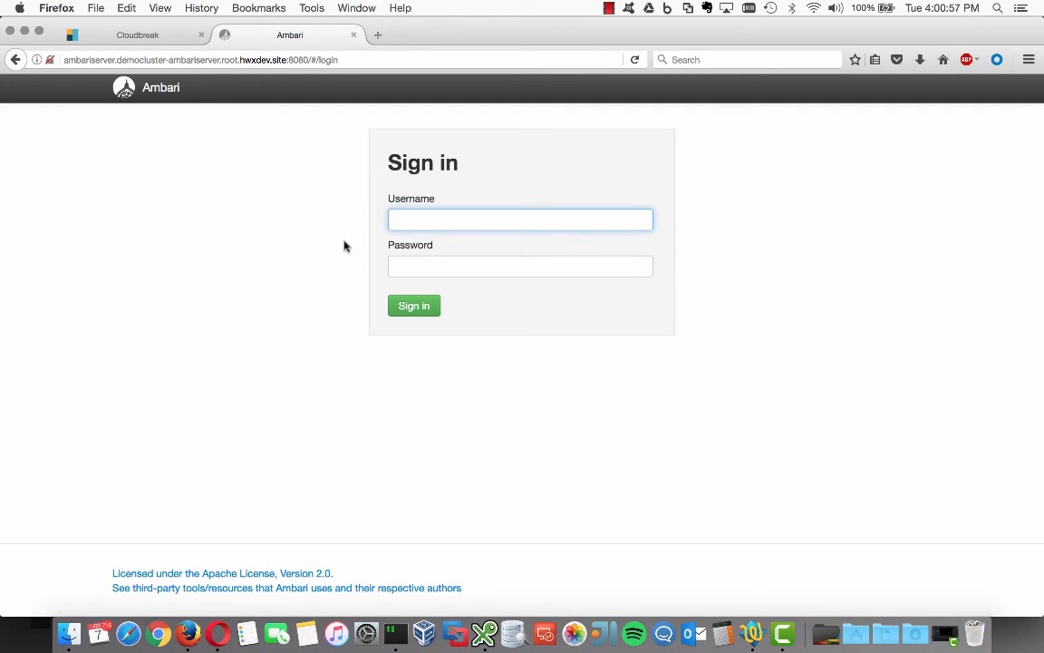
pyautogui.write('ad')
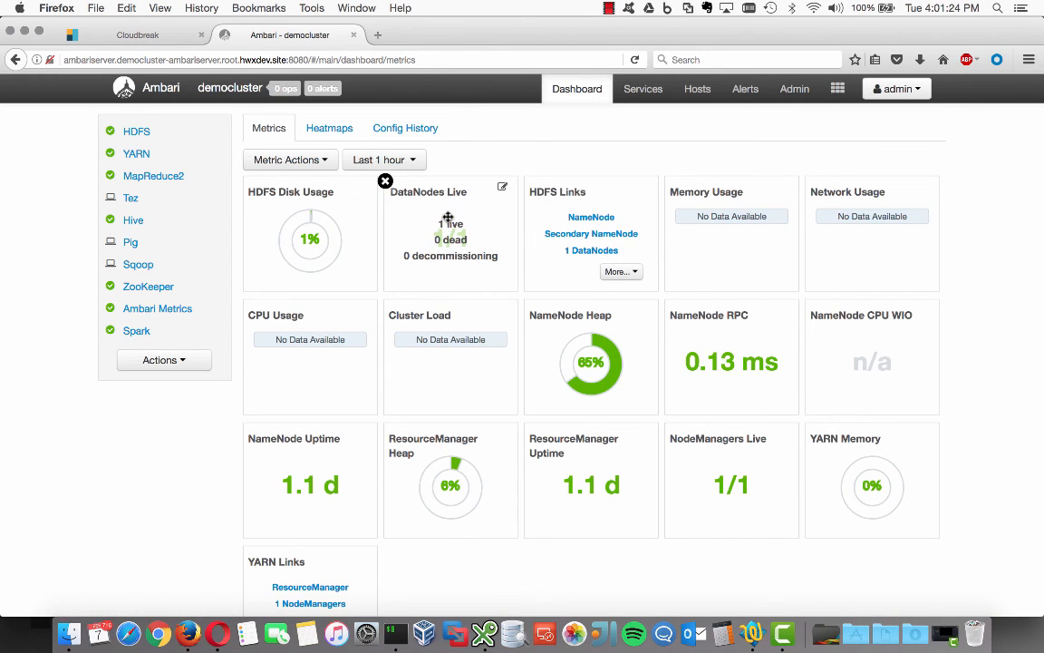
pyautogui.moveTo(360, 207)
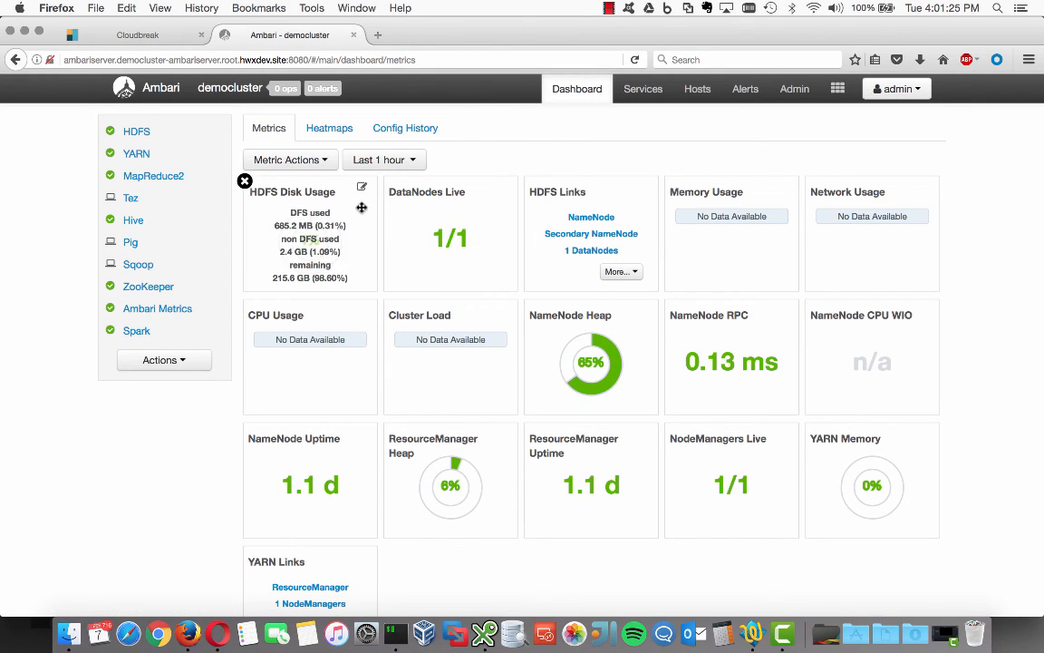
pyautogui.click(143, 34)
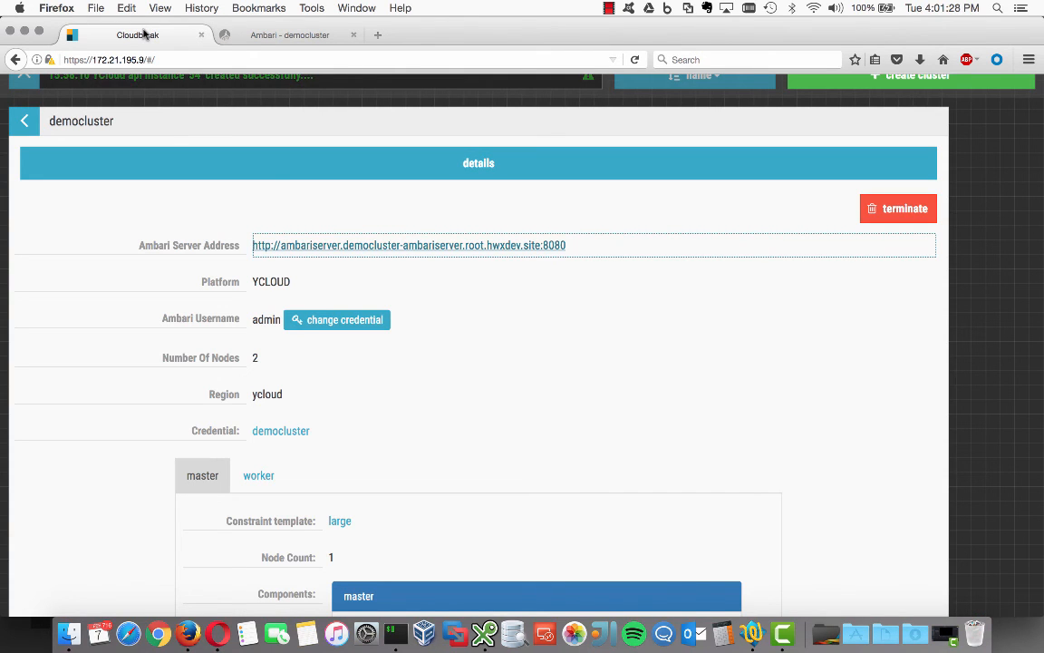